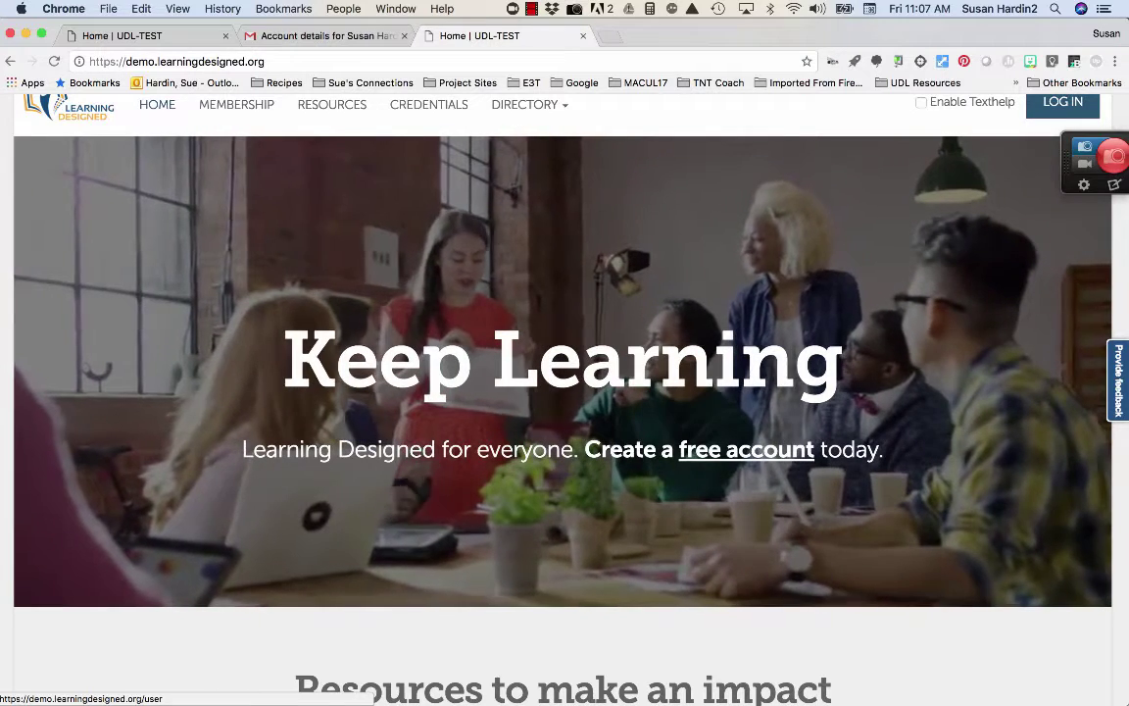
- Go from the LOG IN page to the Sign up form for a new account
{"action": "left_click", "coordinate": [1063, 102]}
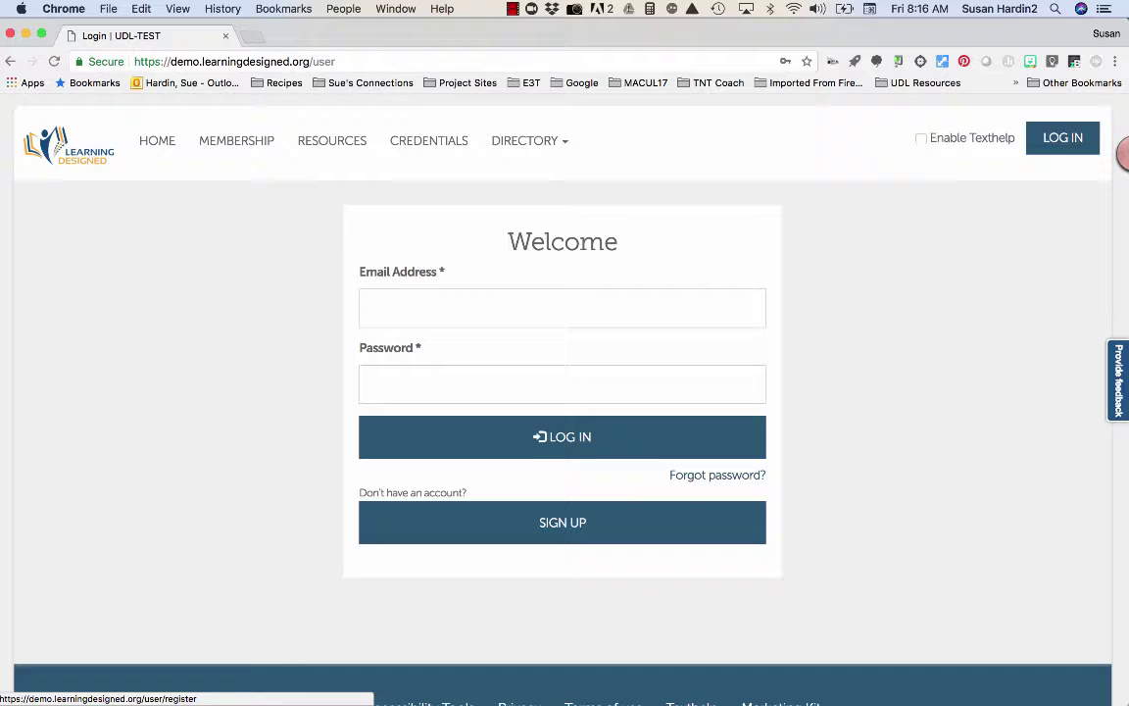
{"action": "left_click", "coordinate": [563, 522]}
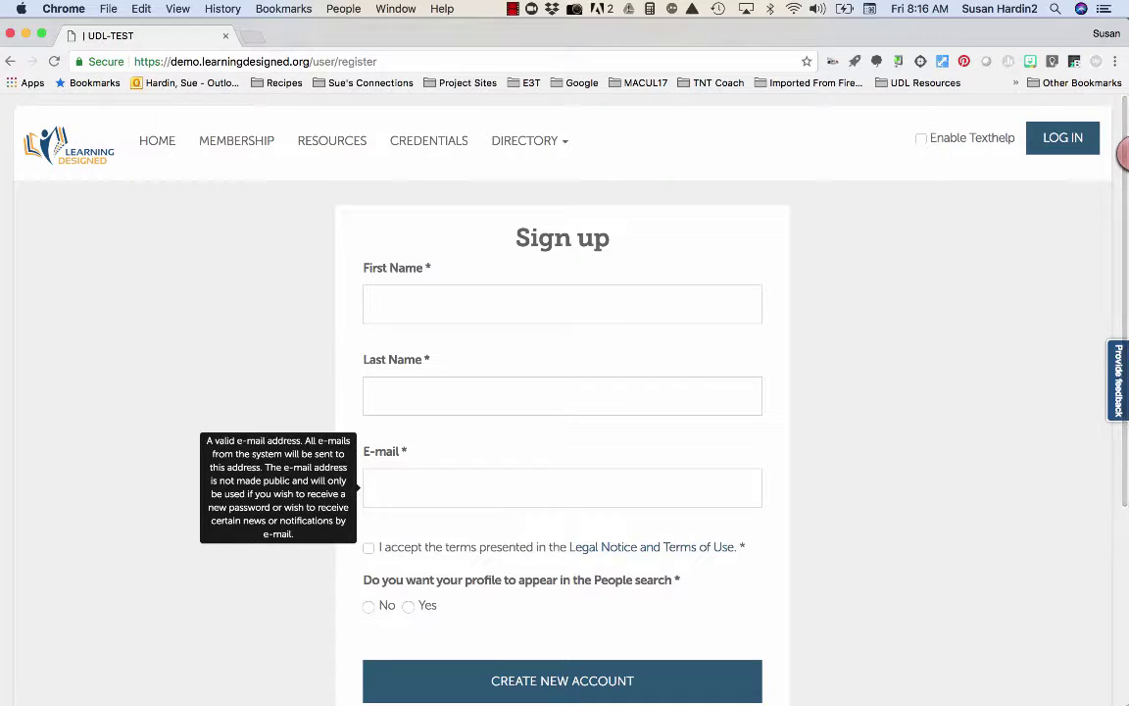
- Autofill the first name, last name and e-mail fields from the saved personal details
{"action": "scroll", "coordinate": [565, 392], "scroll_direction": "down", "scroll_amount": 1}
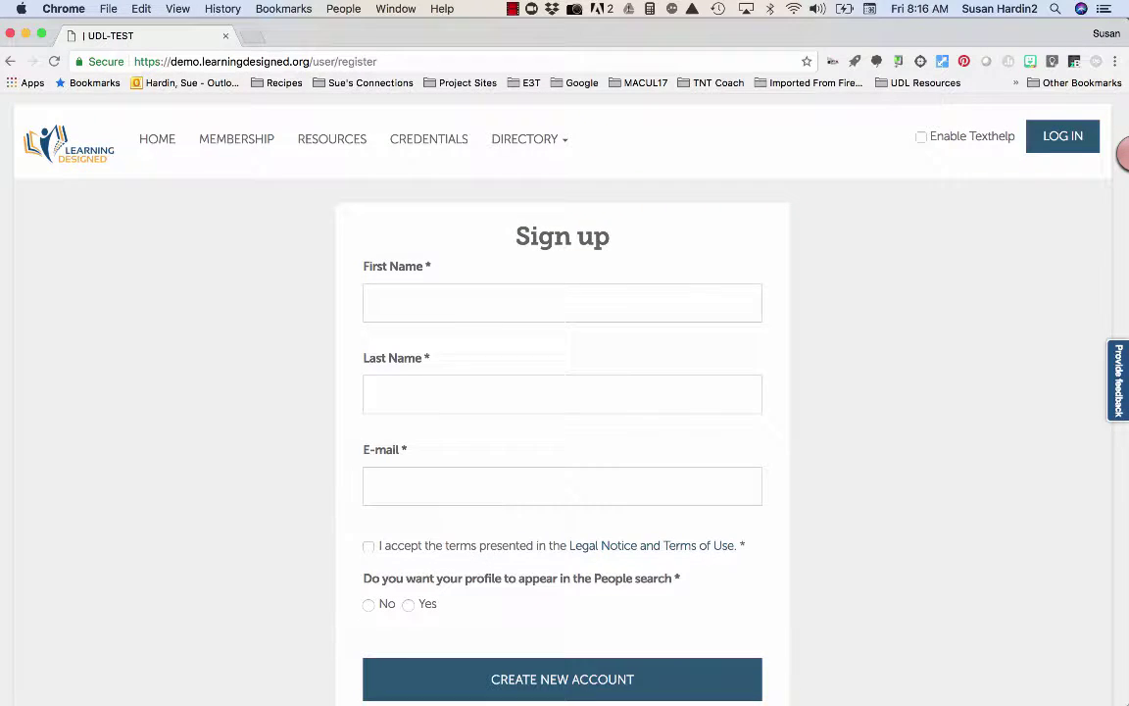
{"action": "scroll", "coordinate": [1124, 154], "scroll_direction": "down", "scroll_amount": 2}
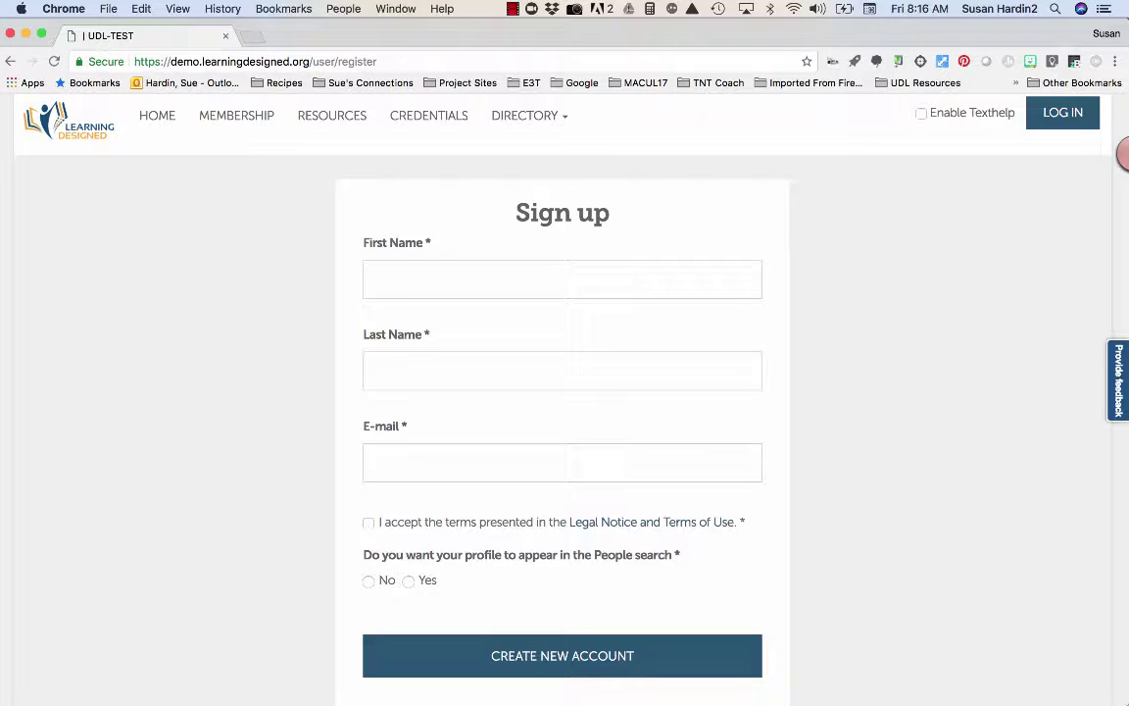
{"action": "key", "text": "Tab"}
{"action": "key", "text": "Down"}
{"action": "key", "text": "Down"}
{"action": "key", "text": "Return"}
{"action": "scroll", "coordinate": [1123, 154], "scroll_direction": "down", "scroll_amount": 3}
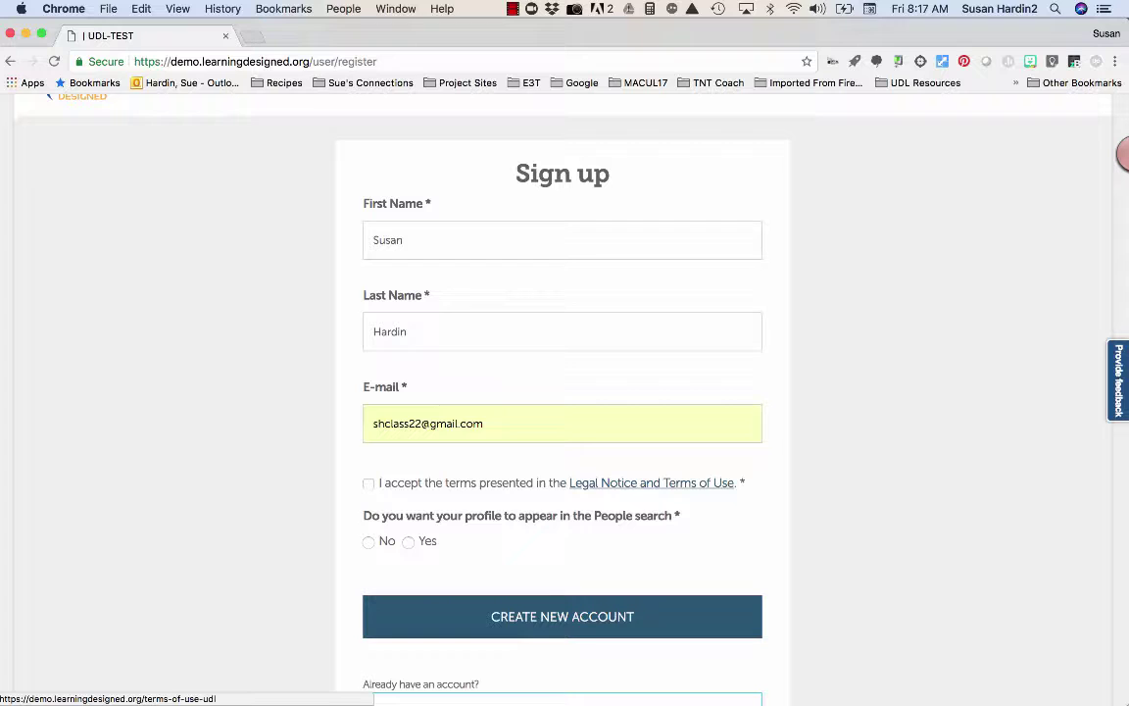
- Accept the terms, answer Yes to both People search and e-mail visibility, and create the account
{"action": "left_click", "coordinate": [369, 483]}
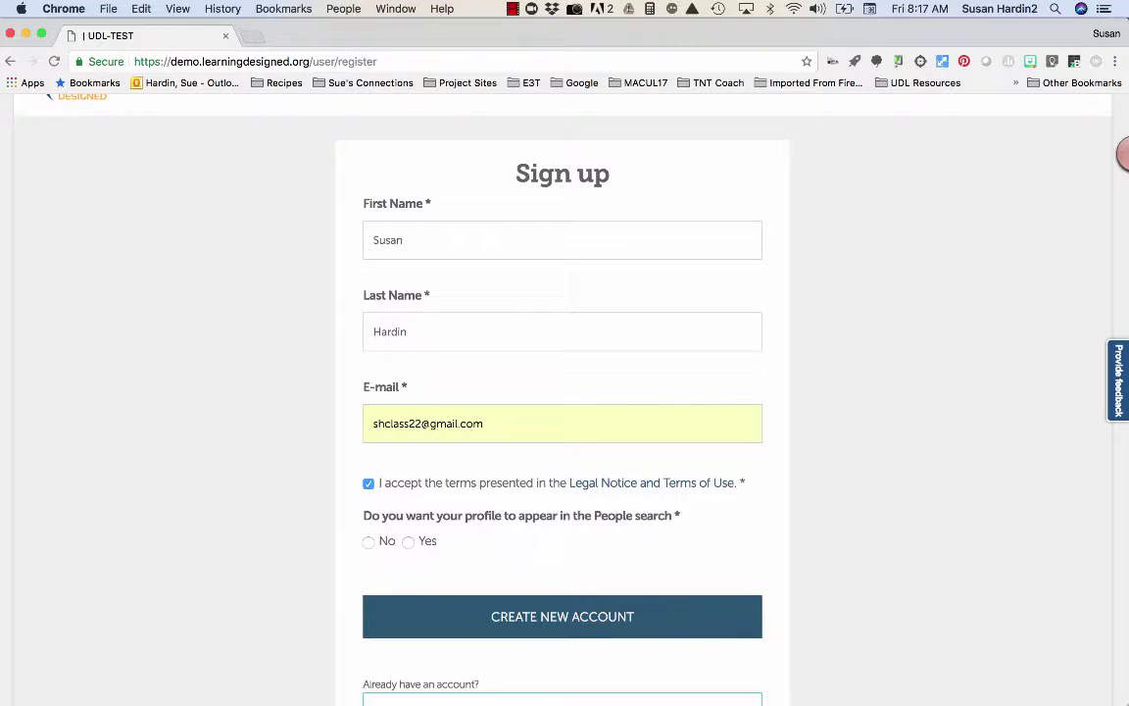
{"action": "scroll", "coordinate": [563, 392], "scroll_direction": "down", "scroll_amount": 3}
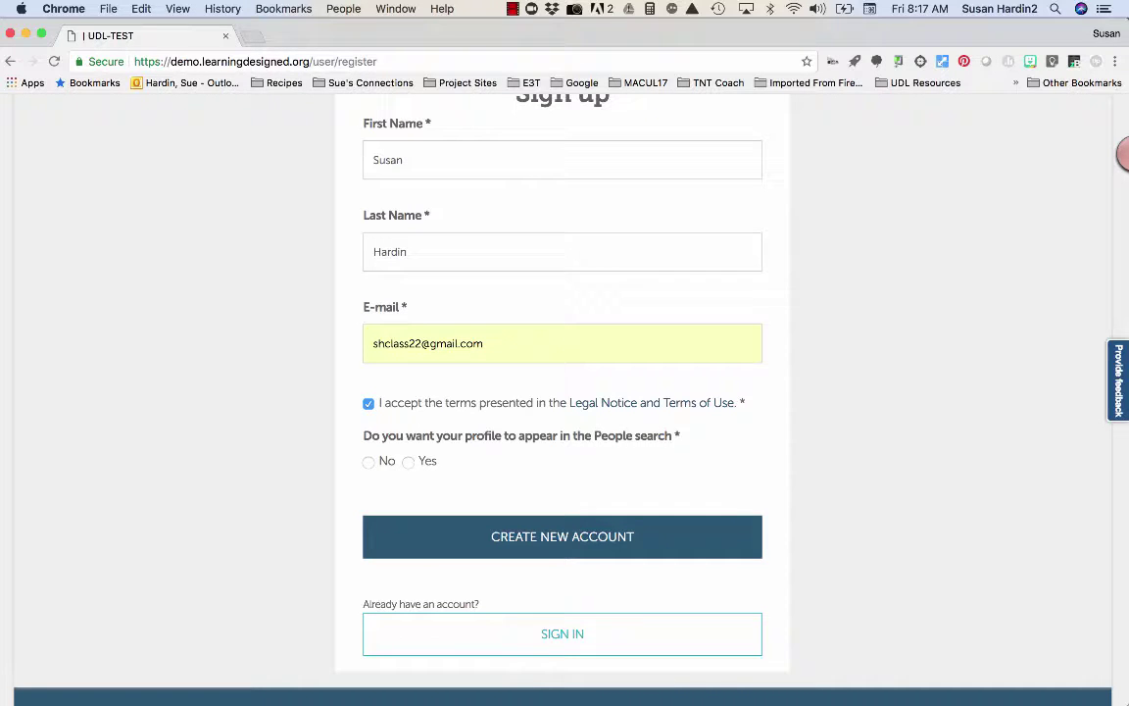
{"action": "left_click", "coordinate": [407, 462]}
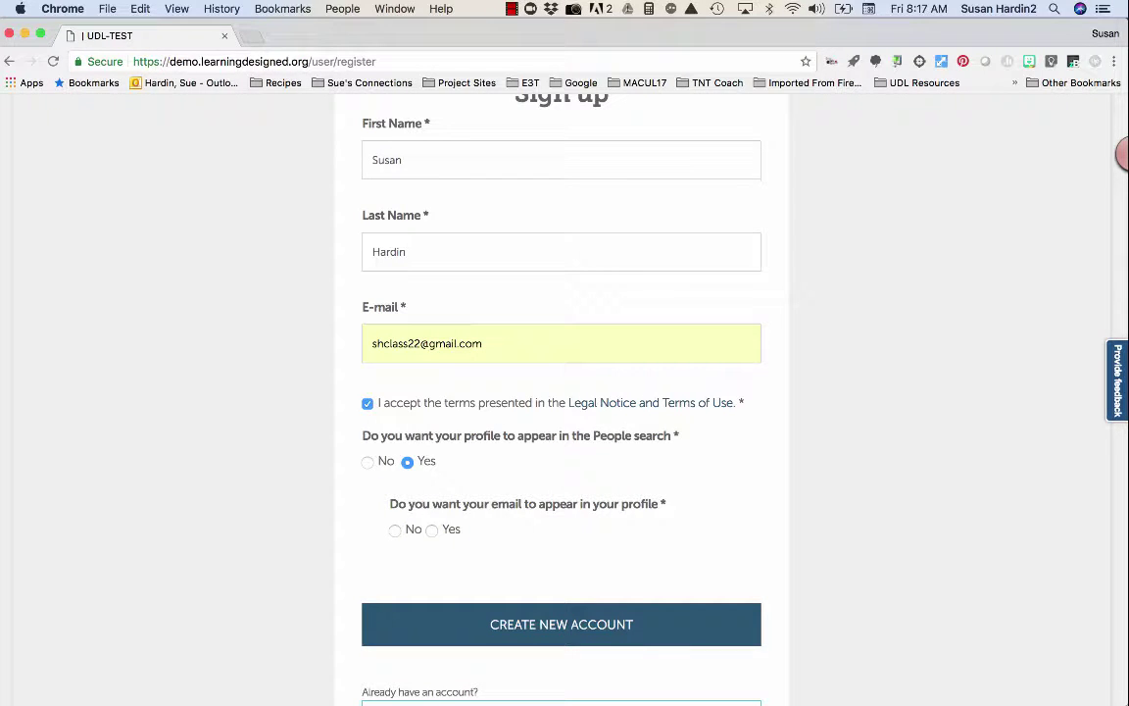
{"action": "left_click", "coordinate": [431, 529]}
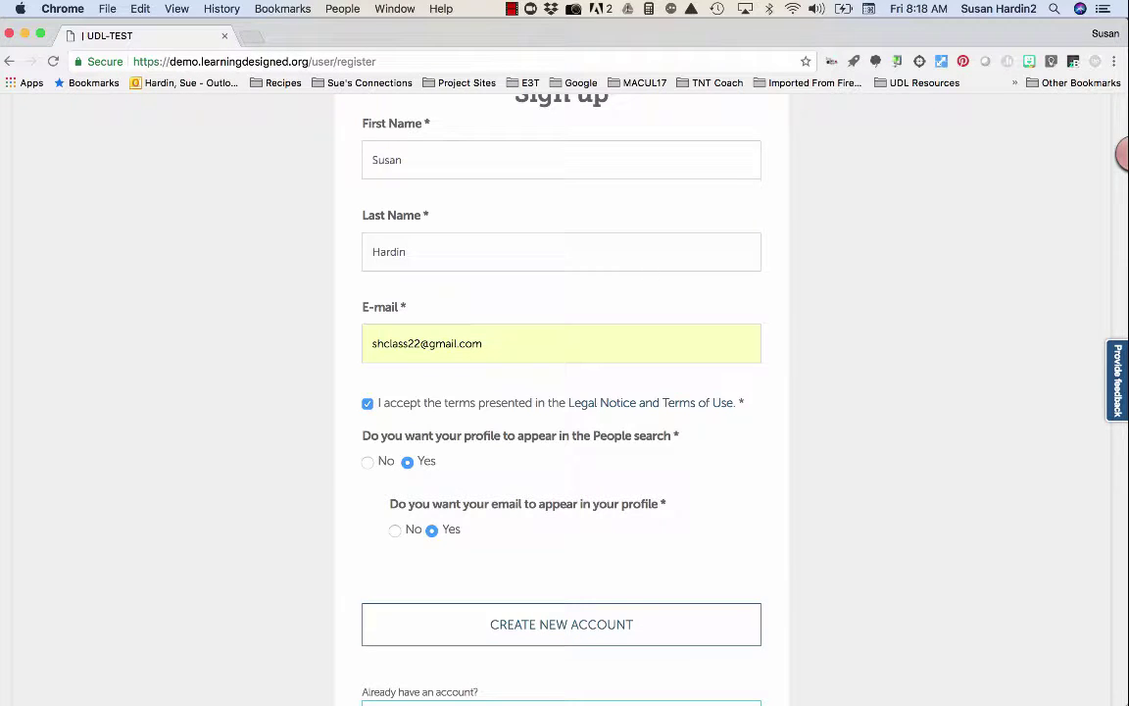
{"action": "left_click", "coordinate": [561, 624]}
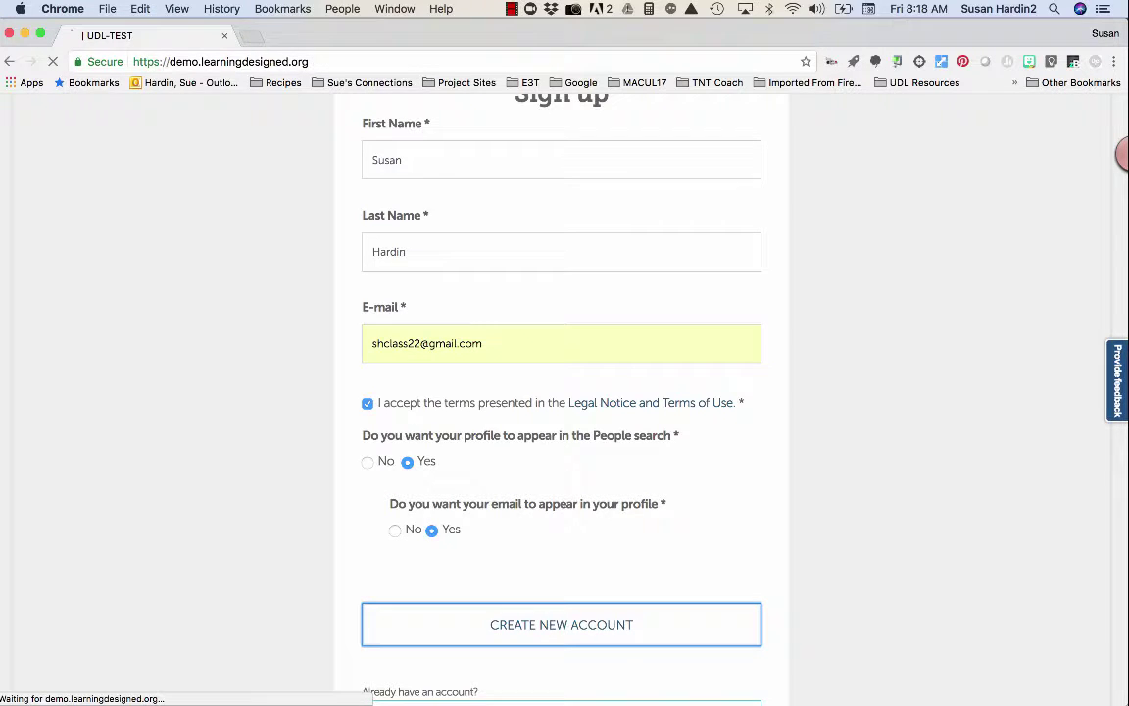
- Scroll through the welcome e-mail to locate its one-time login link
{"action": "scroll", "coordinate": [1122, 152], "scroll_direction": "down", "scroll_amount": 2}
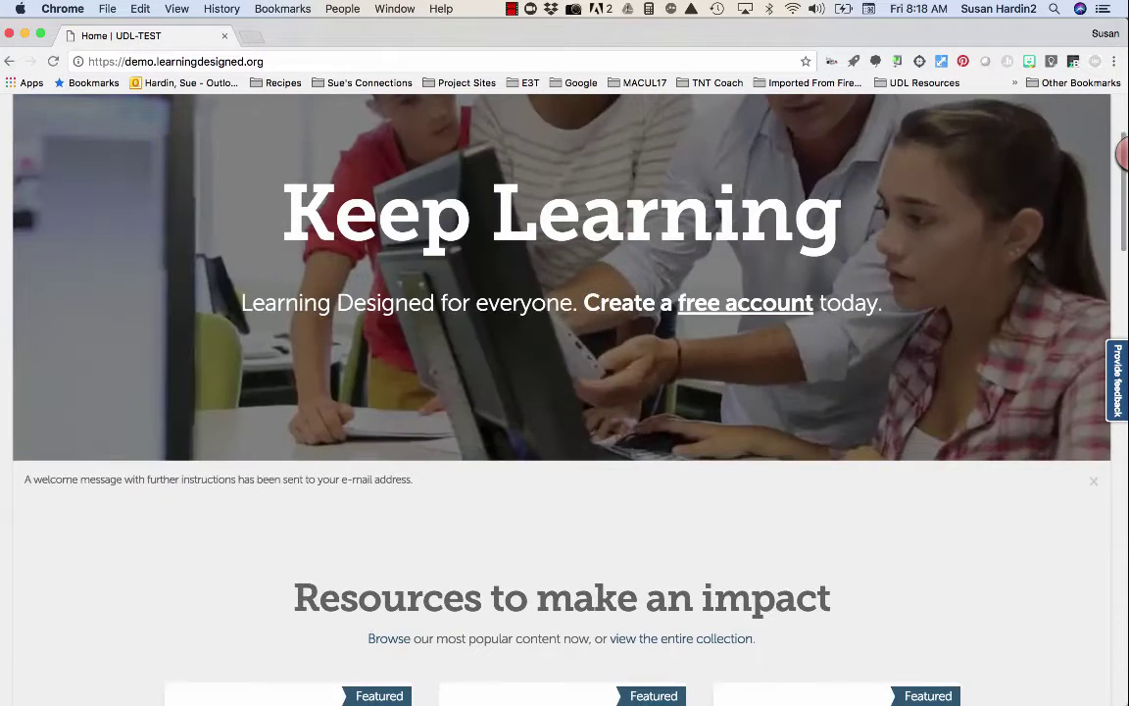
{"action": "scroll", "coordinate": [1122, 152], "scroll_direction": "down", "scroll_amount": 1}
{"action": "scroll", "coordinate": [1122, 152], "scroll_direction": "up", "scroll_amount": 2}
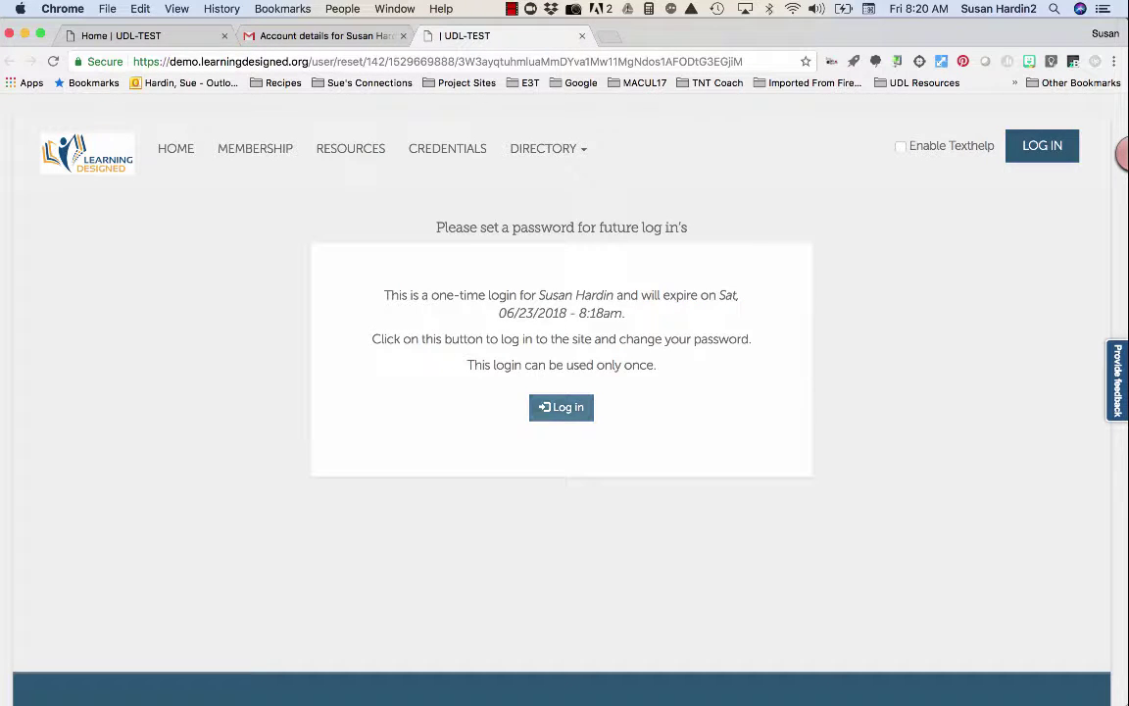
- Use the one-time login to reach Edit Profile and scroll through the profile form
{"action": "left_click", "coordinate": [562, 407]}
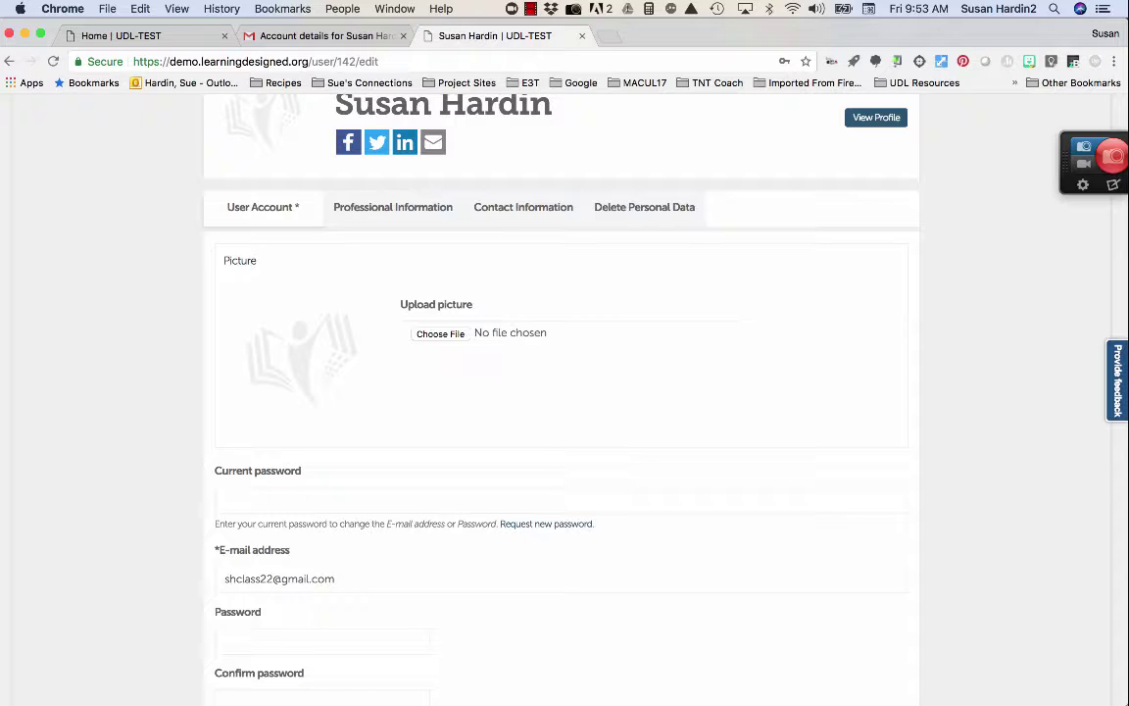
{"action": "scroll", "coordinate": [303, 343], "scroll_direction": "up", "scroll_amount": 3}
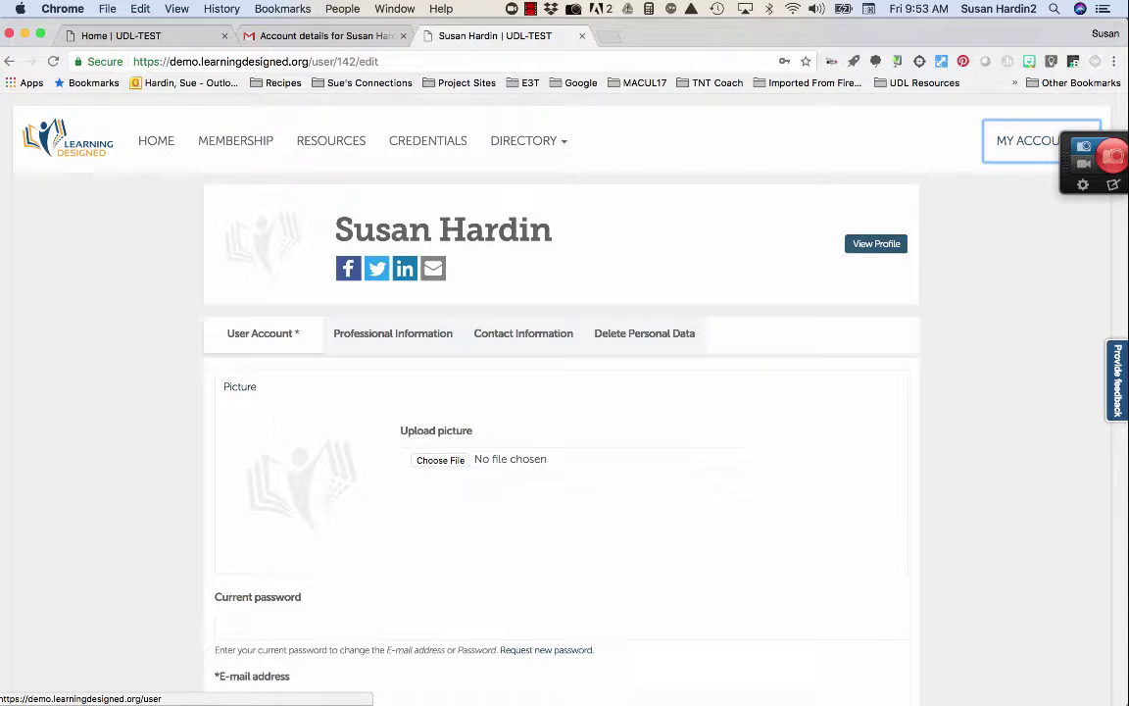
{"action": "scroll", "coordinate": [563, 392], "scroll_direction": "down", "scroll_amount": 2}
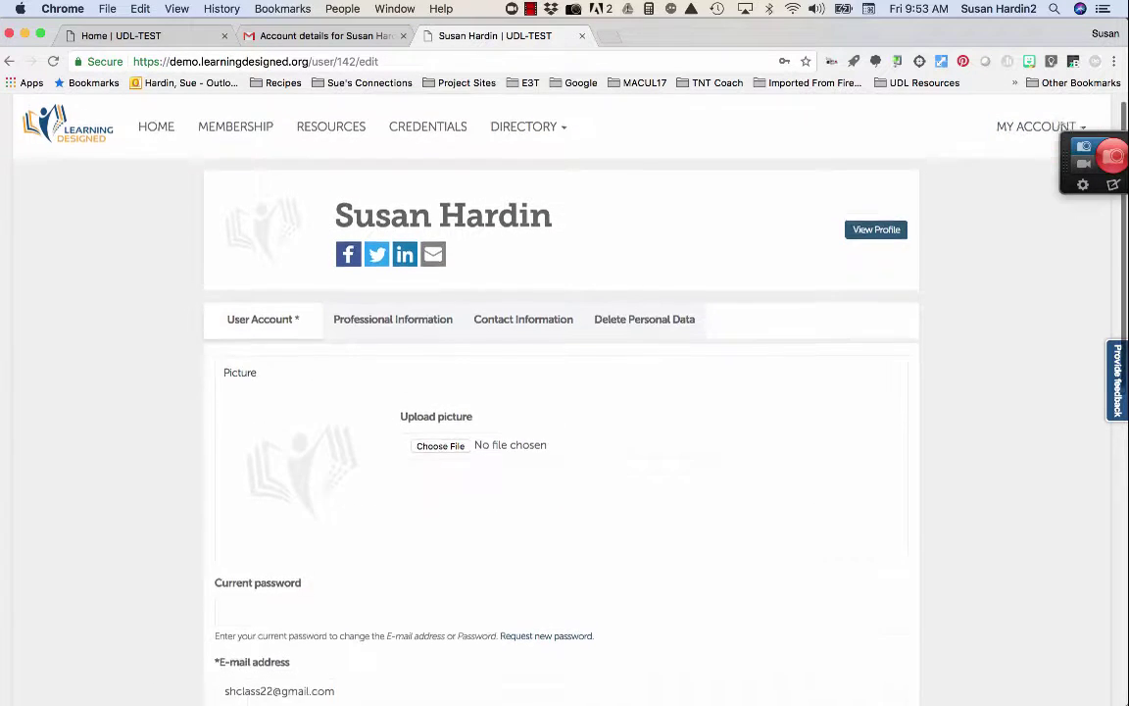
{"action": "scroll", "coordinate": [563, 392], "scroll_direction": "down", "scroll_amount": 7}
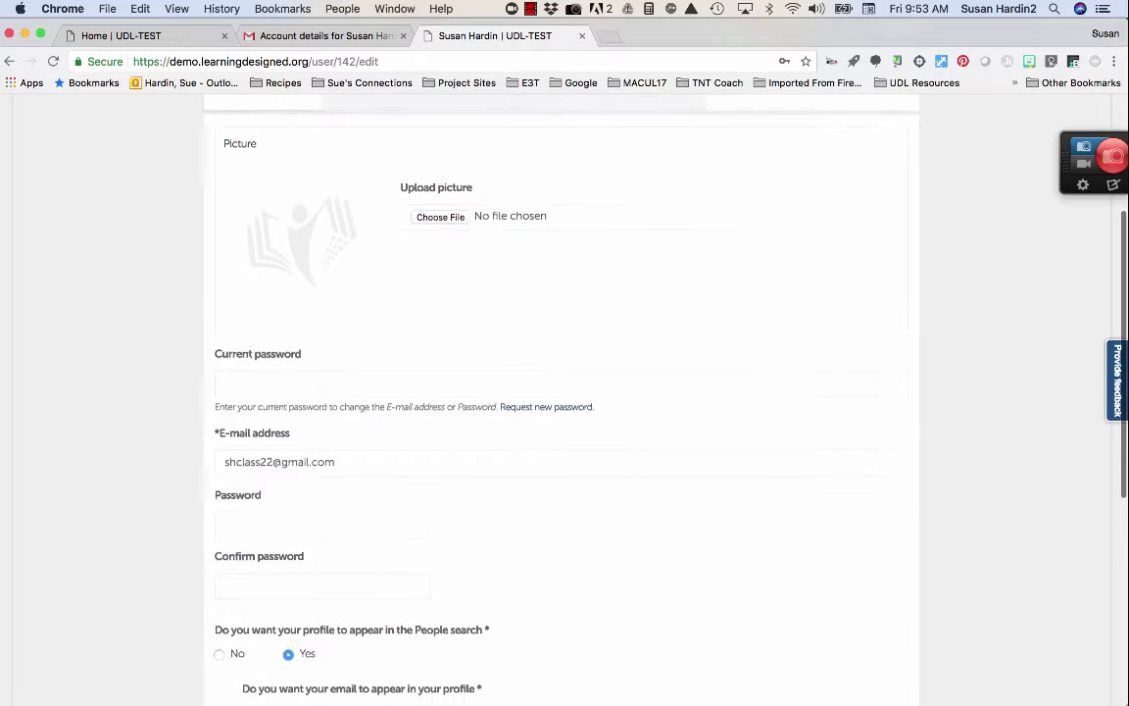
{"action": "scroll", "coordinate": [564, 392], "scroll_direction": "down", "scroll_amount": 3}
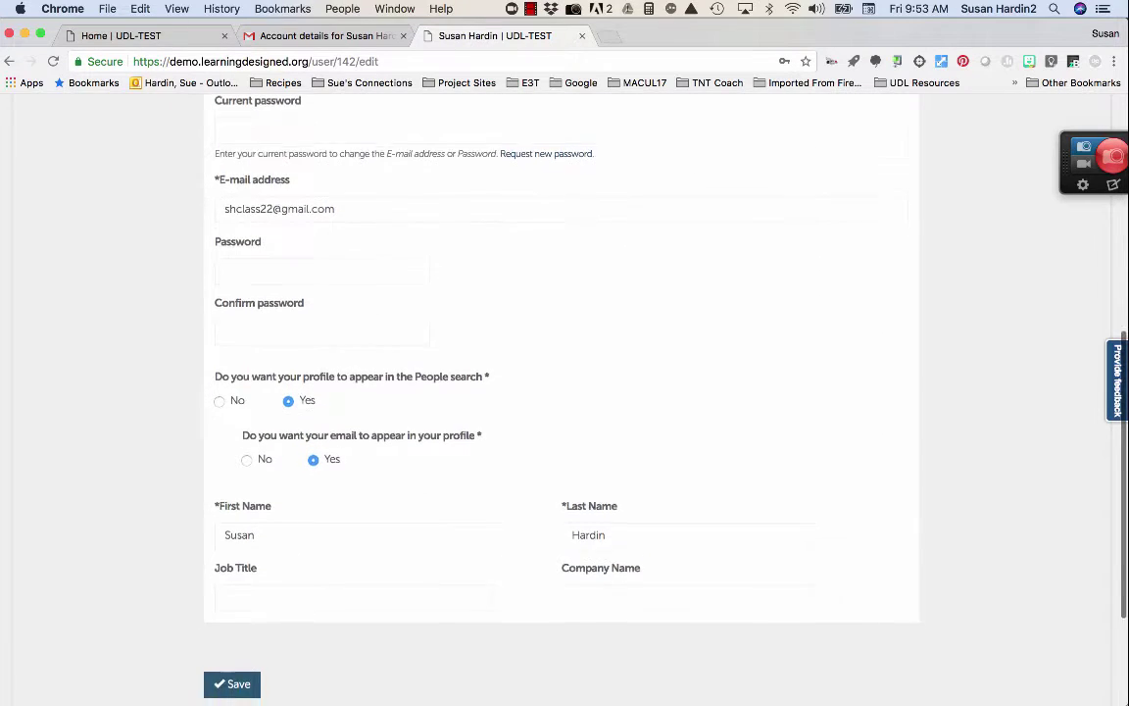
{"action": "scroll", "coordinate": [563, 392], "scroll_direction": "down", "scroll_amount": 1}
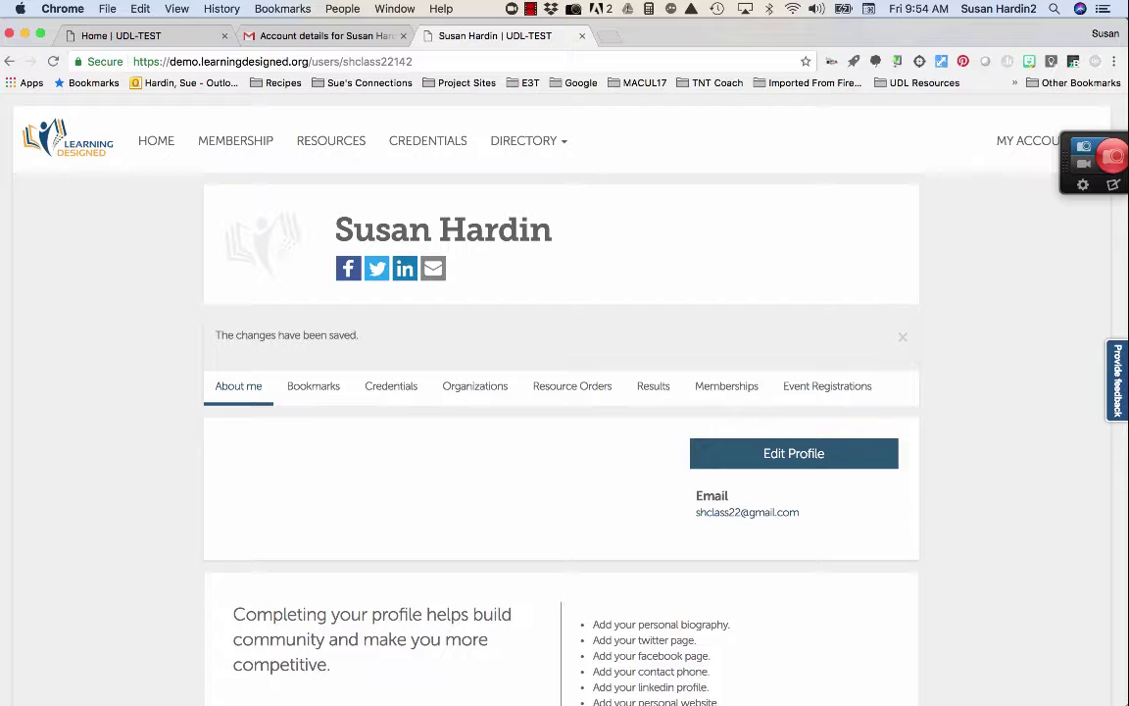
- Go to the Credentials overview and open Learn more under 'Start at the beginning'
{"action": "left_click", "coordinate": [427, 140]}
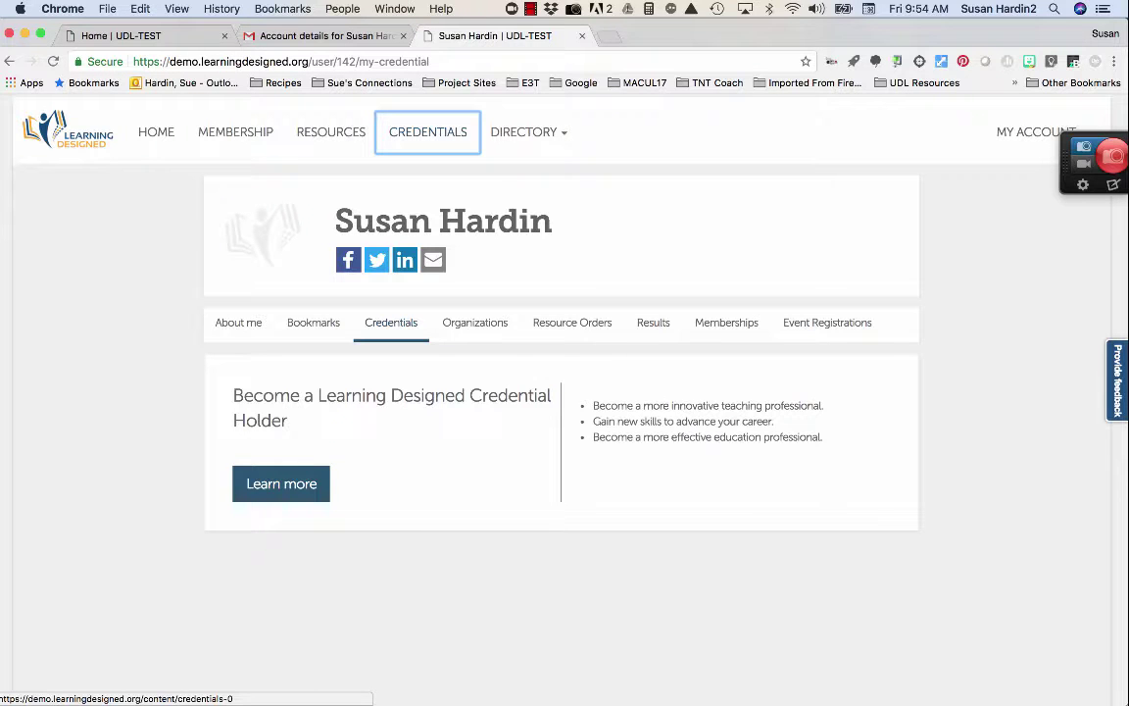
{"action": "key", "text": "Return"}
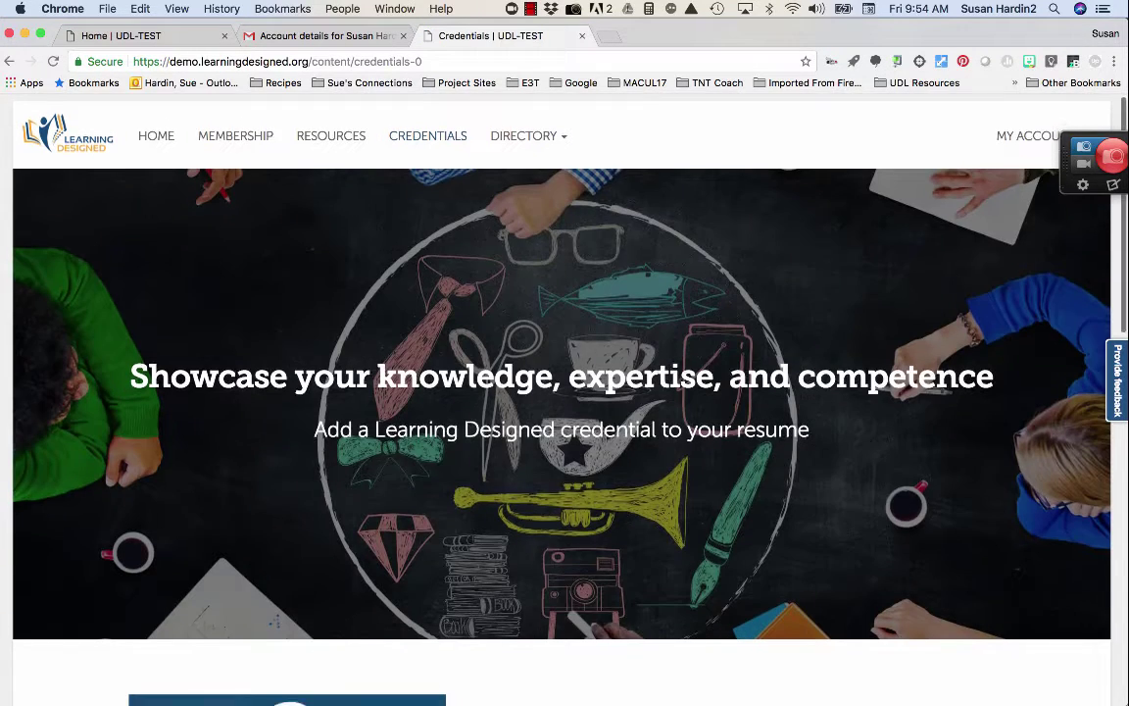
{"action": "scroll", "coordinate": [288, 441], "scroll_direction": "down", "scroll_amount": 5}
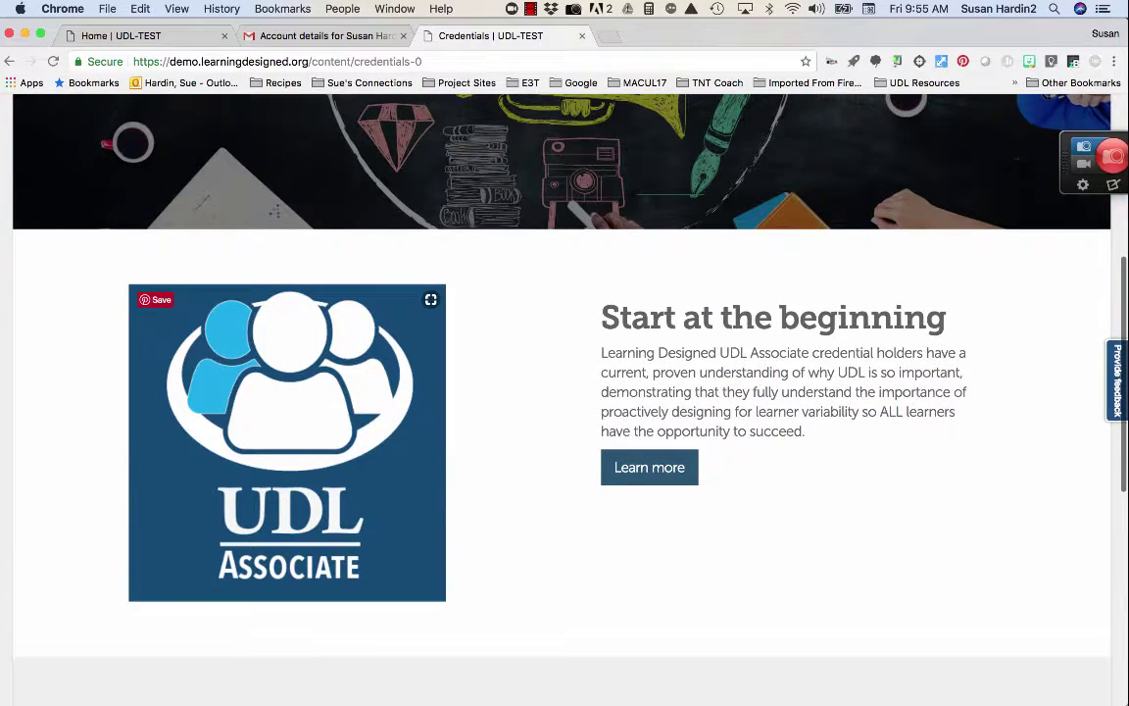
{"action": "scroll", "coordinate": [562, 441], "scroll_direction": "down", "scroll_amount": 1}
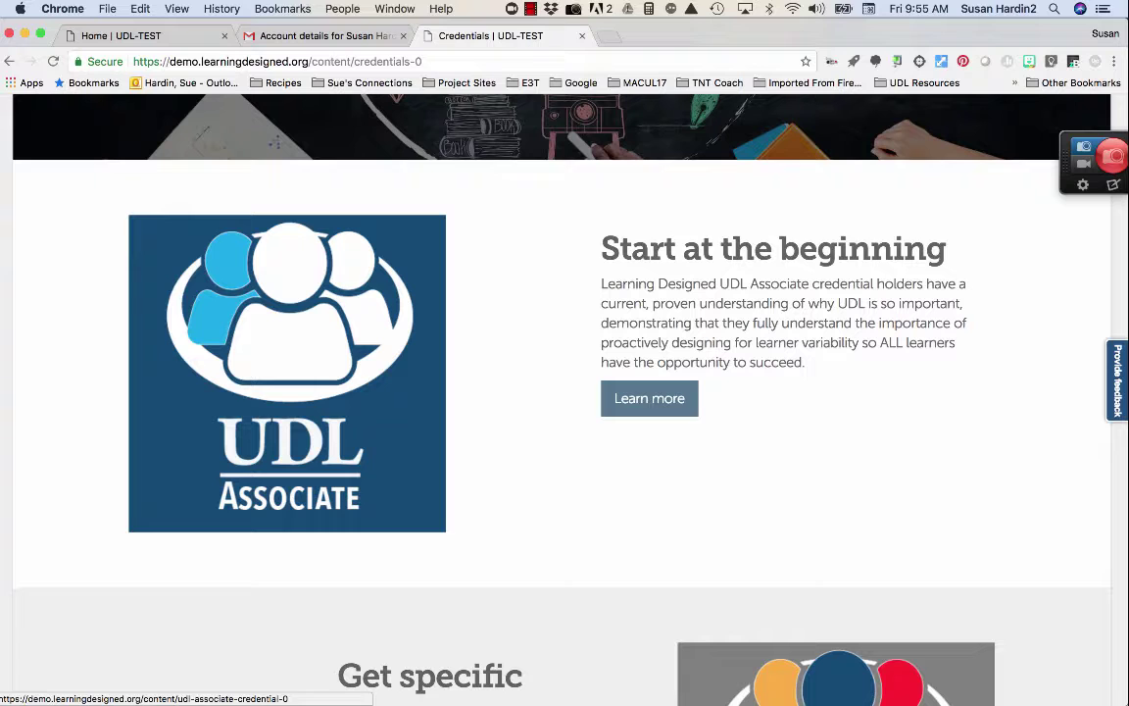
{"action": "left_click", "coordinate": [649, 398]}
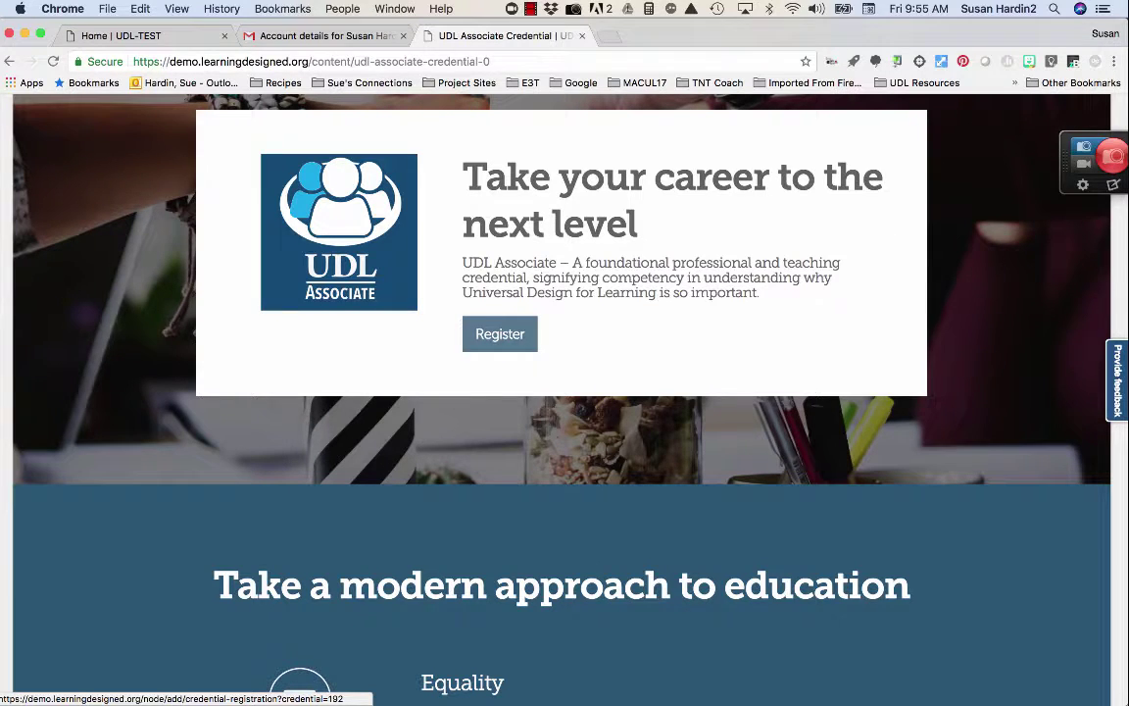
- Start the UDL Associate credential registration and scroll to the bottom of the form
{"action": "left_click", "coordinate": [500, 333]}
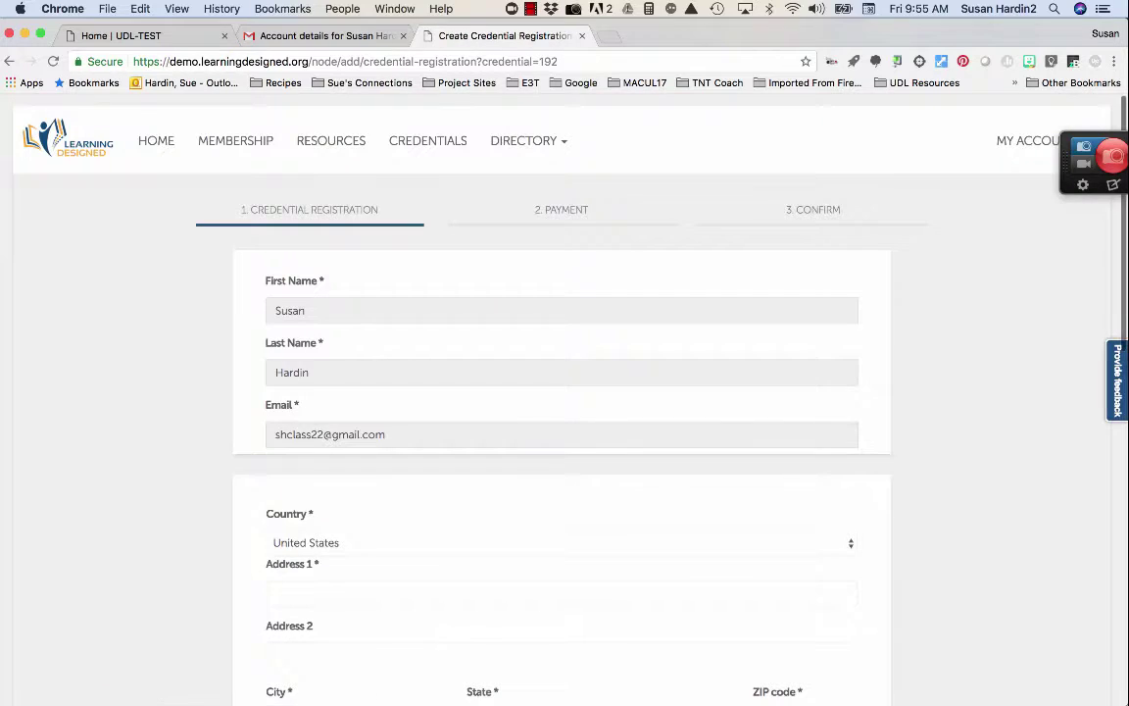
{"action": "scroll", "coordinate": [565, 392], "scroll_direction": "down", "scroll_amount": 1}
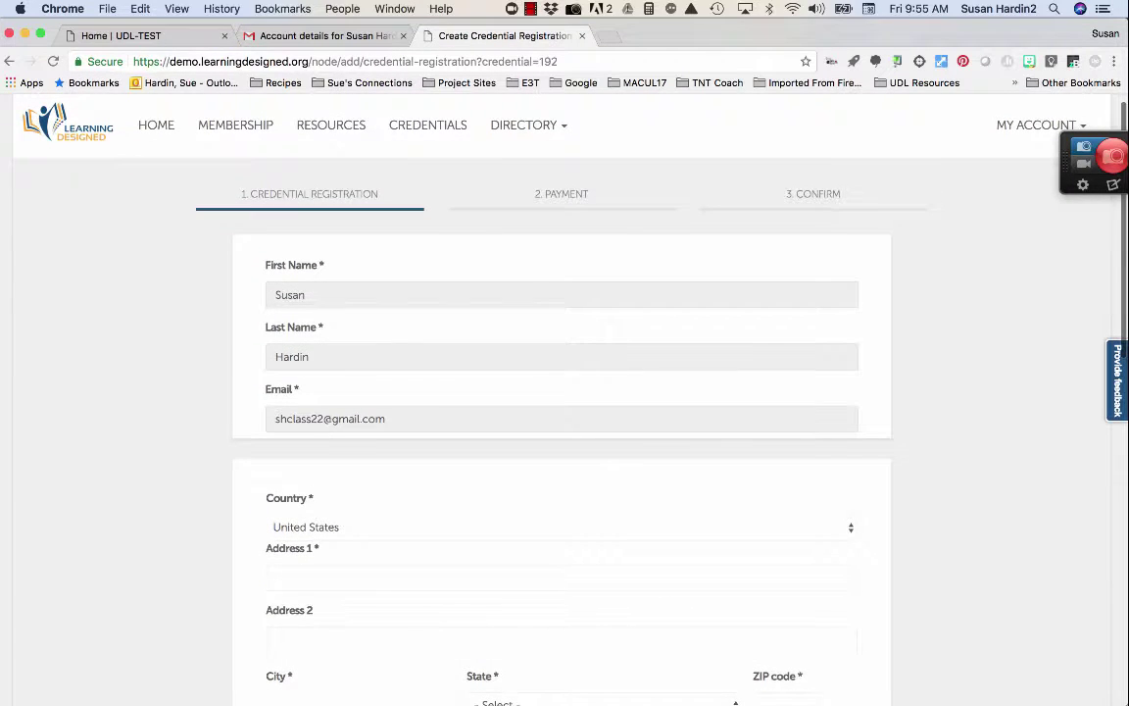
{"action": "scroll", "coordinate": [786, 470], "scroll_direction": "down", "scroll_amount": 2}
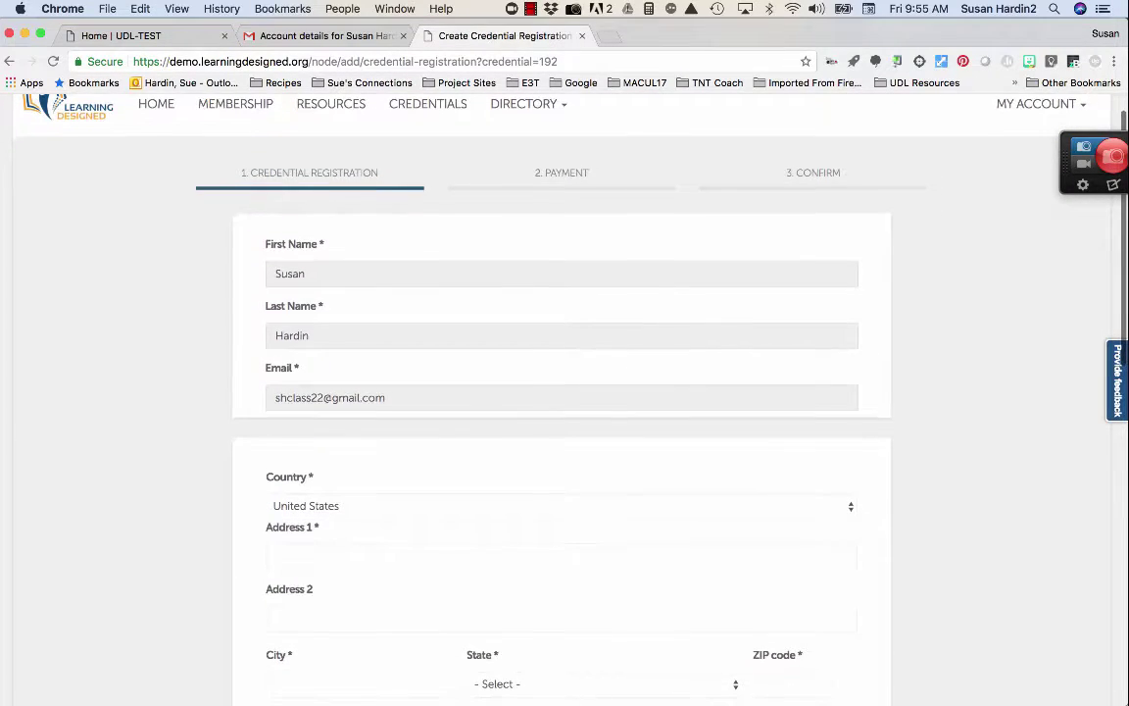
{"action": "scroll", "coordinate": [786, 467], "scroll_direction": "down", "scroll_amount": 2}
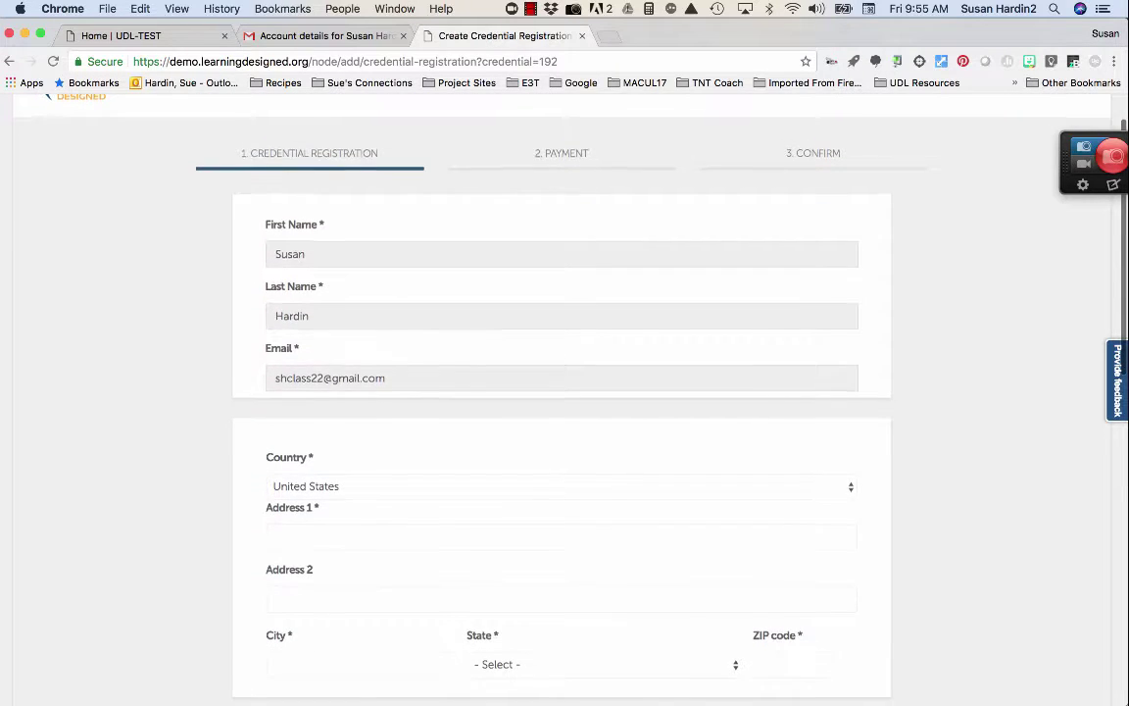
{"action": "scroll", "coordinate": [565, 392], "scroll_direction": "down", "scroll_amount": 3}
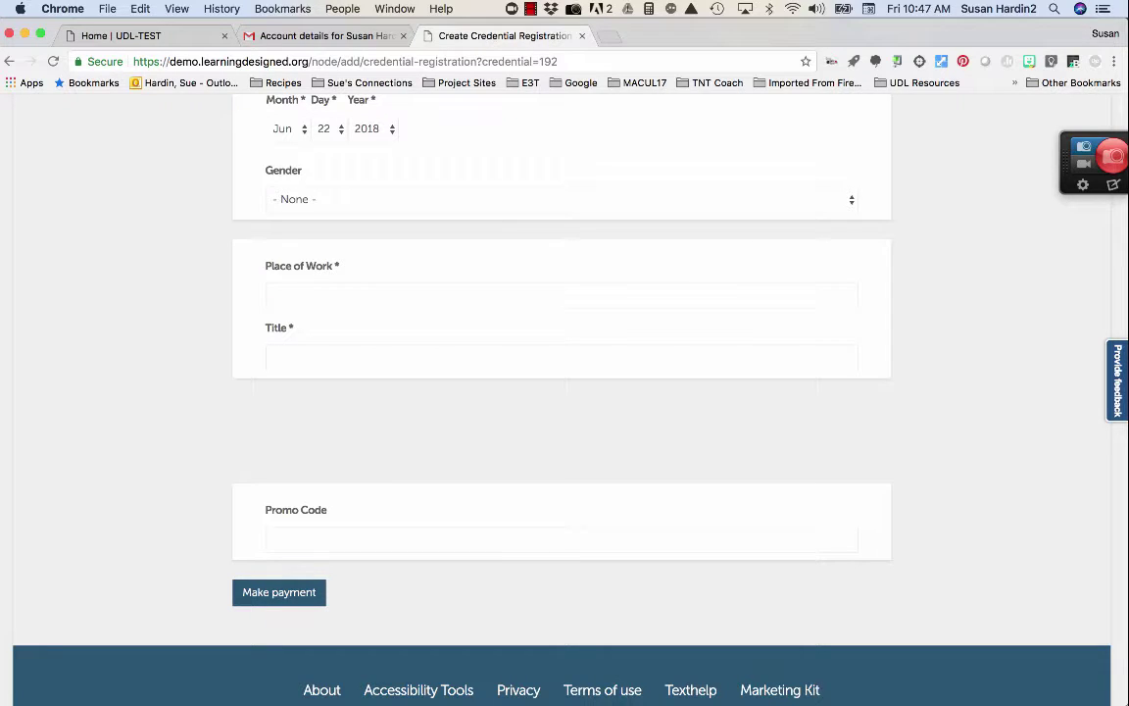
{"action": "left_click", "coordinate": [530, 9]}
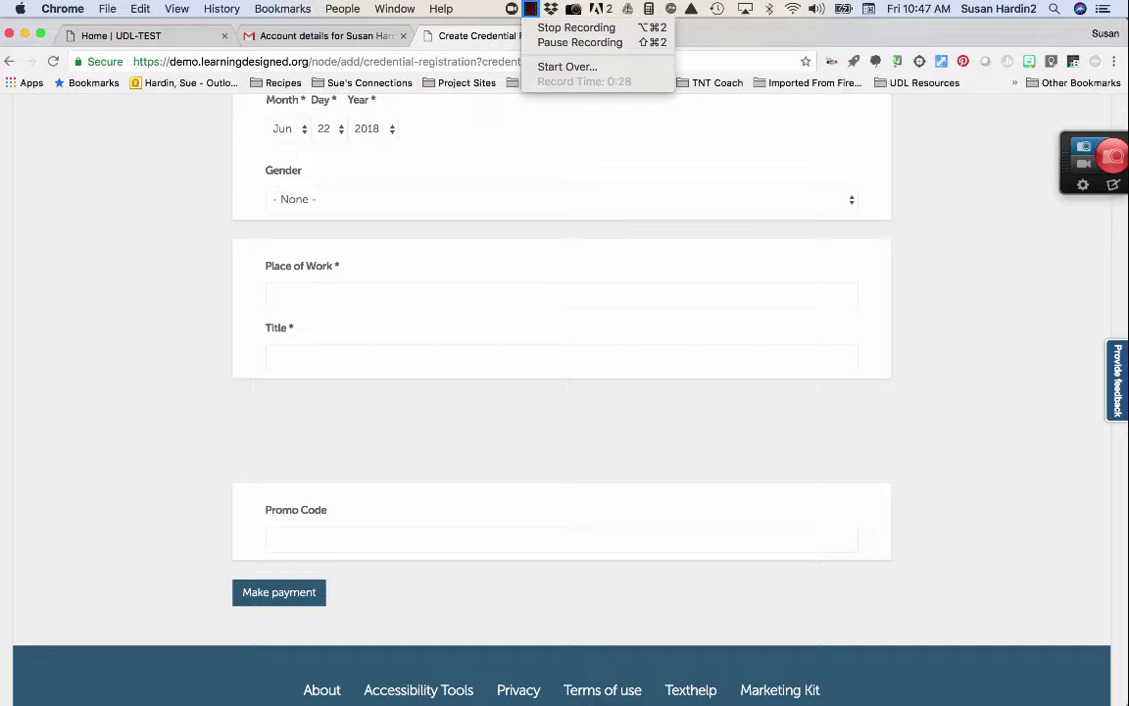
{"action": "left_click", "coordinate": [579, 42]}
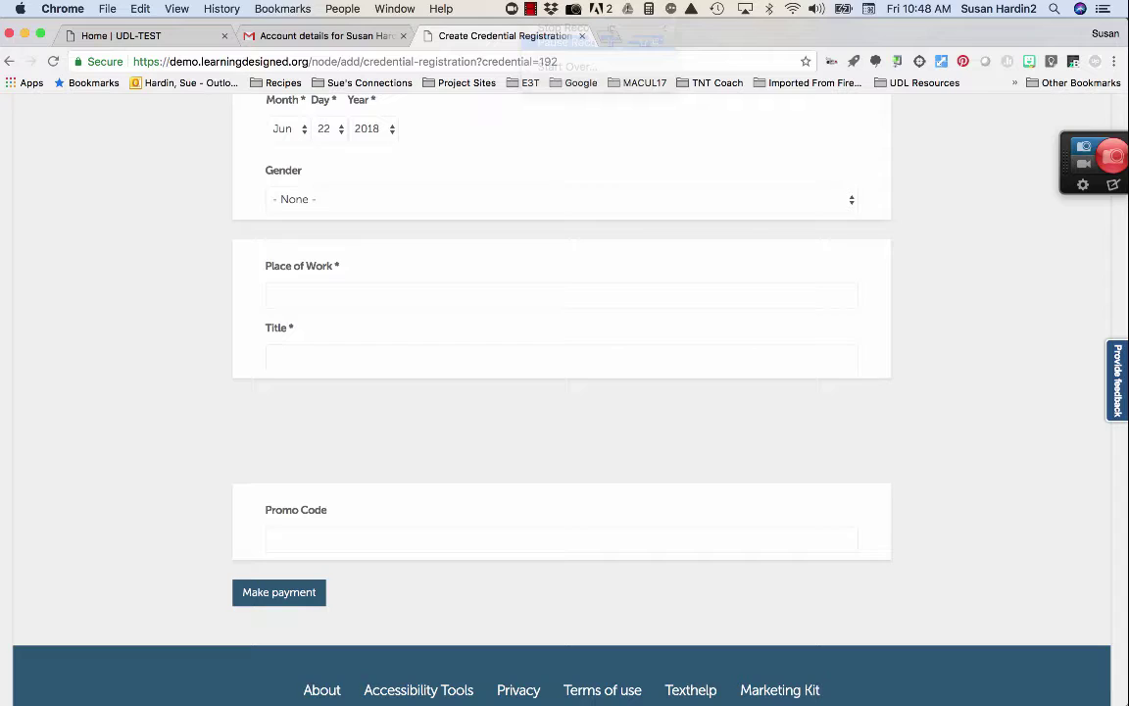
- Fill the Promo Code field with the saved autofill suggestion
{"action": "left_click", "coordinate": [561, 539]}
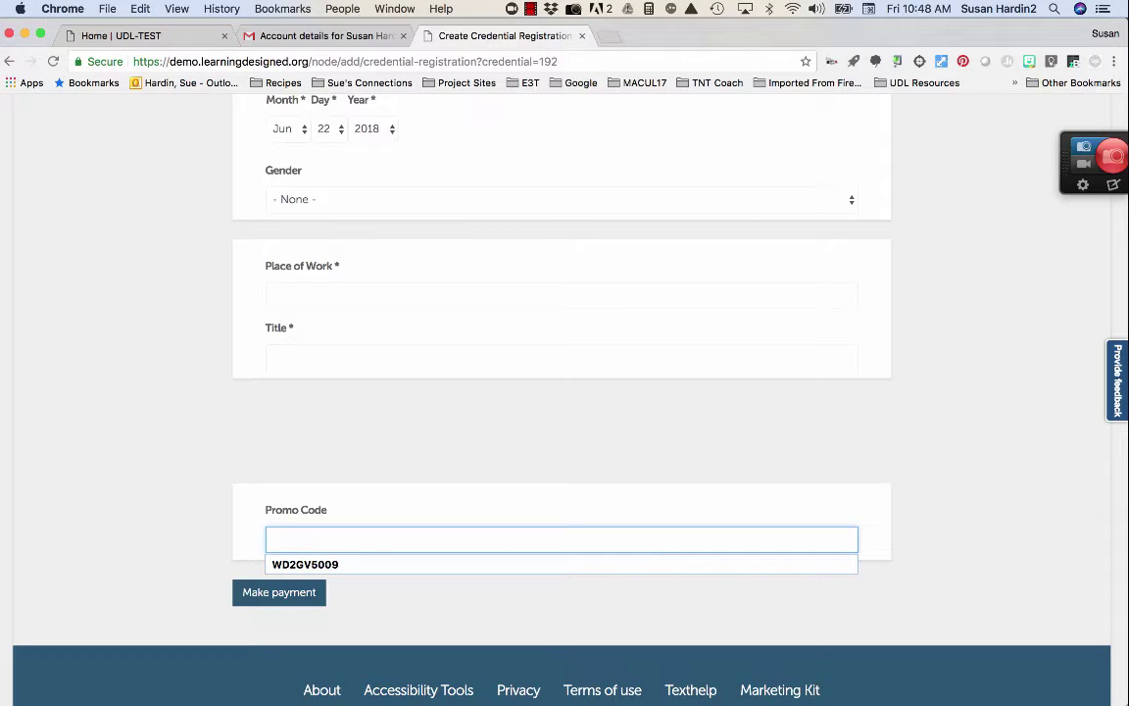
{"action": "key", "text": "Down"}
{"action": "key", "text": "Return"}
{"action": "key", "text": "Tab"}
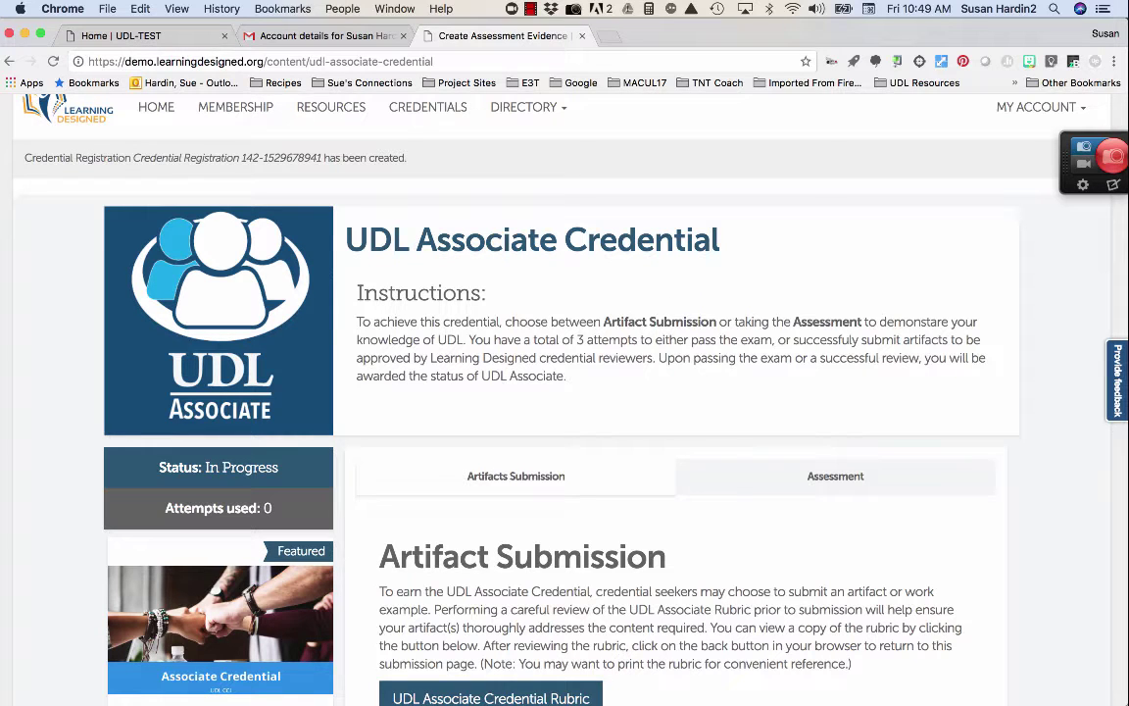
- Scroll down the UDL Associate Credential page to review the Artifact Submission section
{"action": "scroll", "coordinate": [565, 392], "scroll_direction": "down", "scroll_amount": 5}
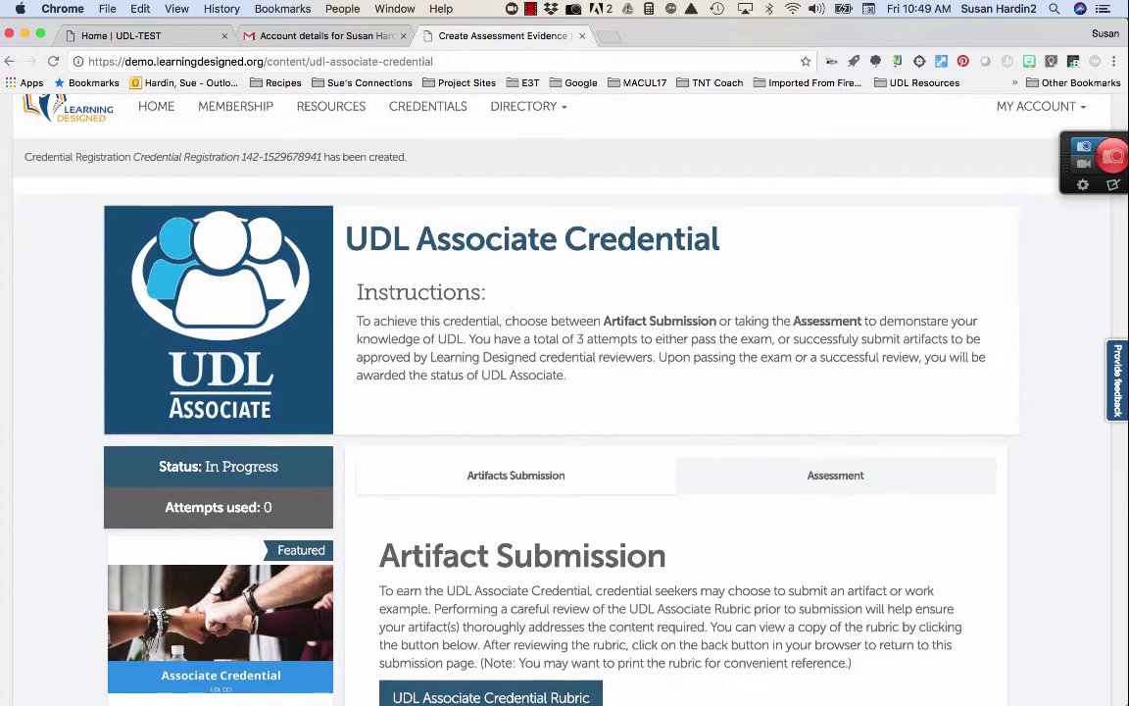
{"action": "scroll", "coordinate": [564, 392], "scroll_direction": "down", "scroll_amount": 1}
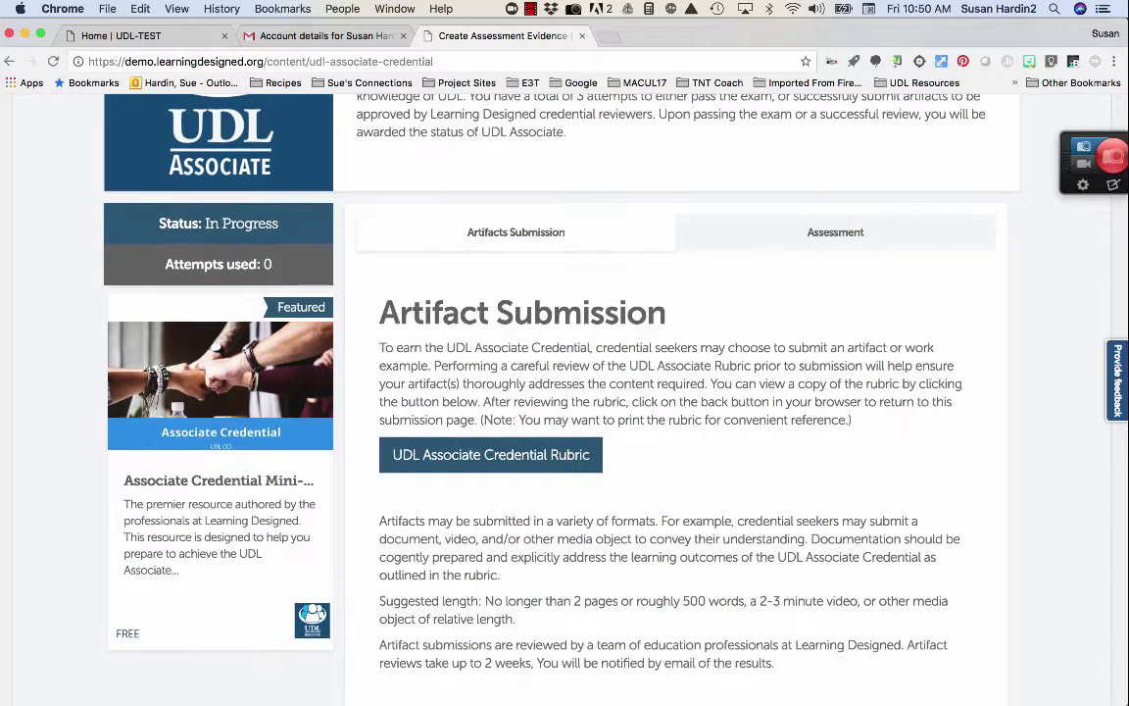